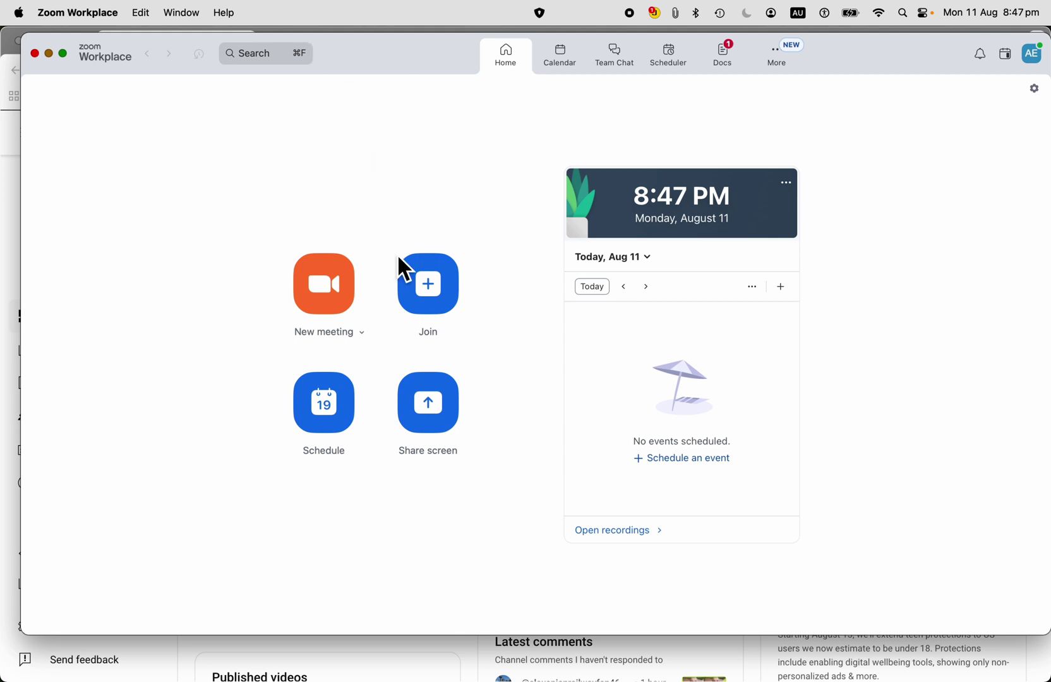
- Start scheduling a new event titled "Recurring meeting" and set its date to 13/8/2025
click(337, 417)
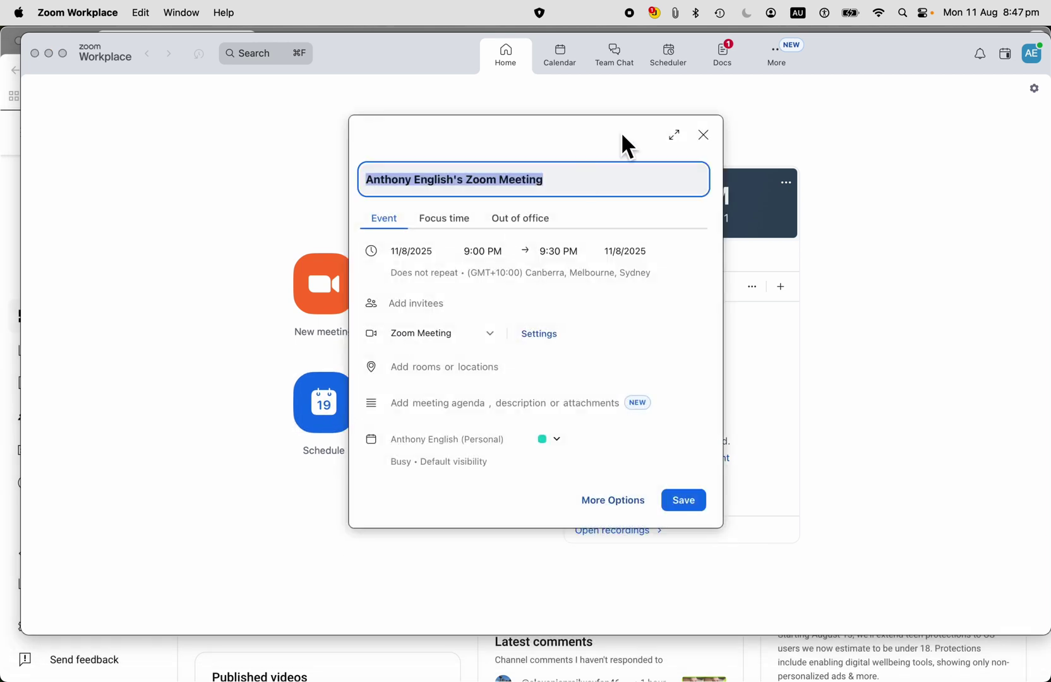
text(Recurr)
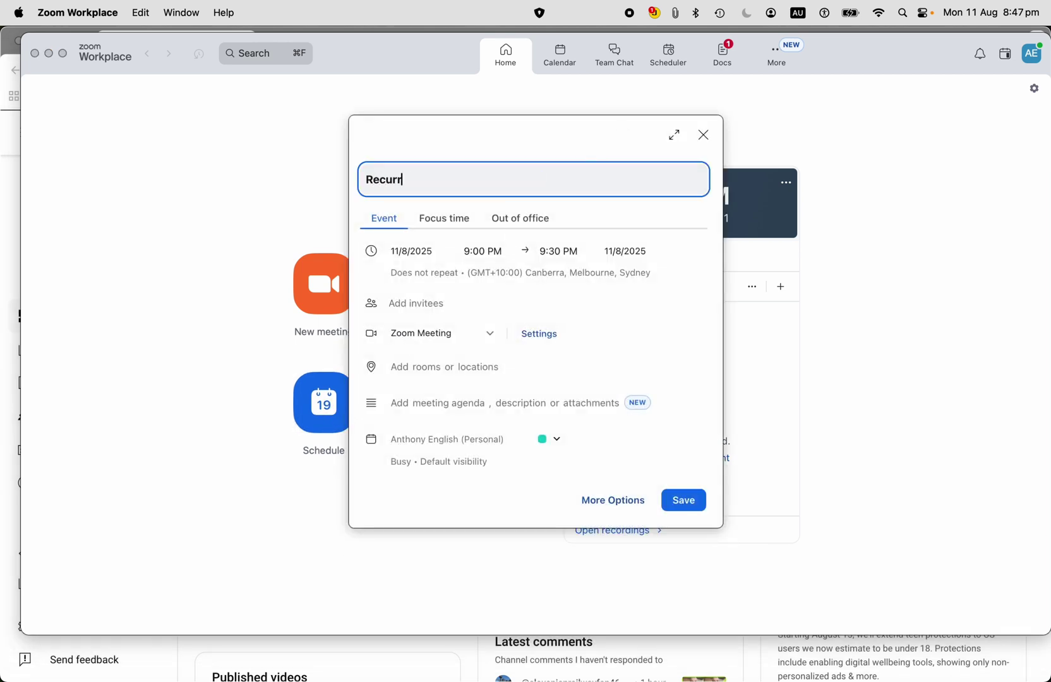
text(ing meeting)
click(437, 253)
click(437, 253)
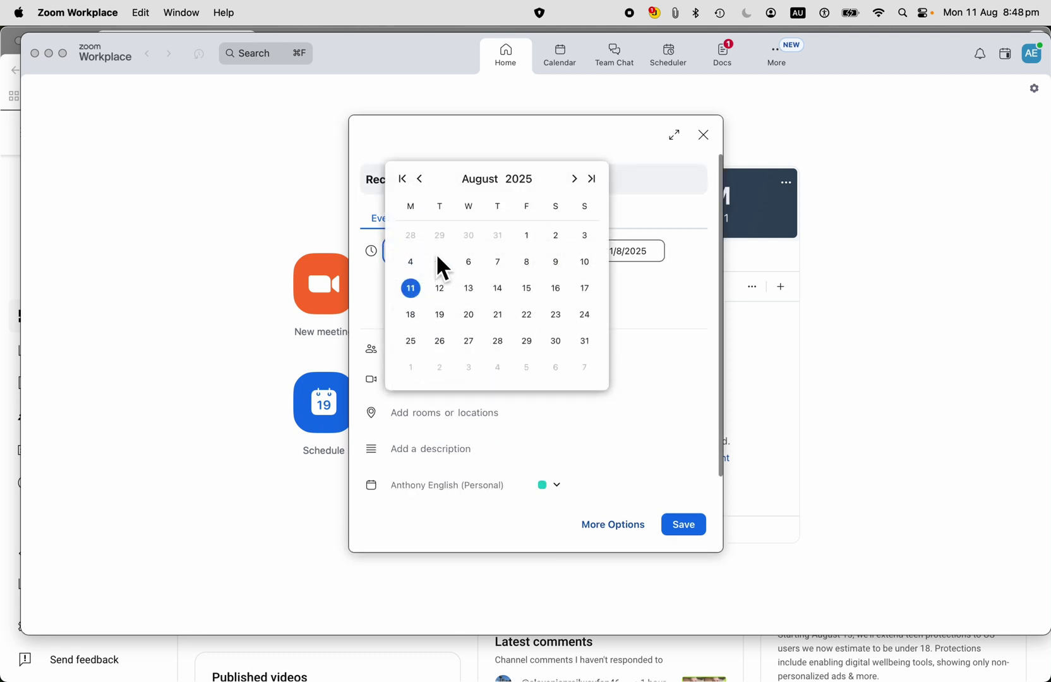
click(475, 296)
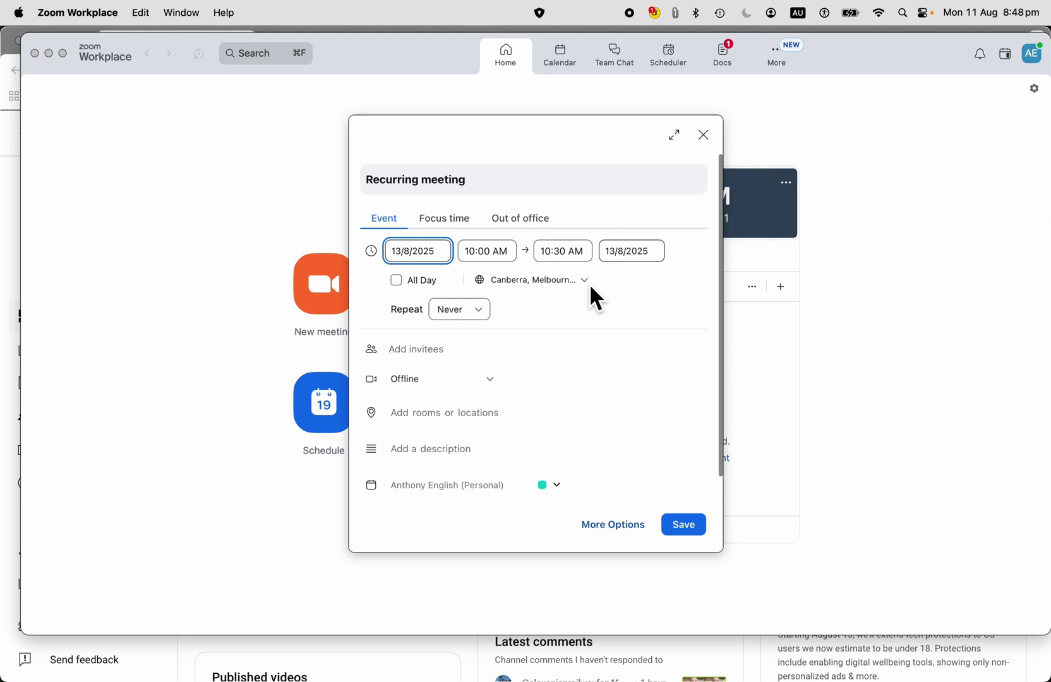
- Give the event a custom weekly repeat on Monday, Wednesday and Friday
click(485, 318)
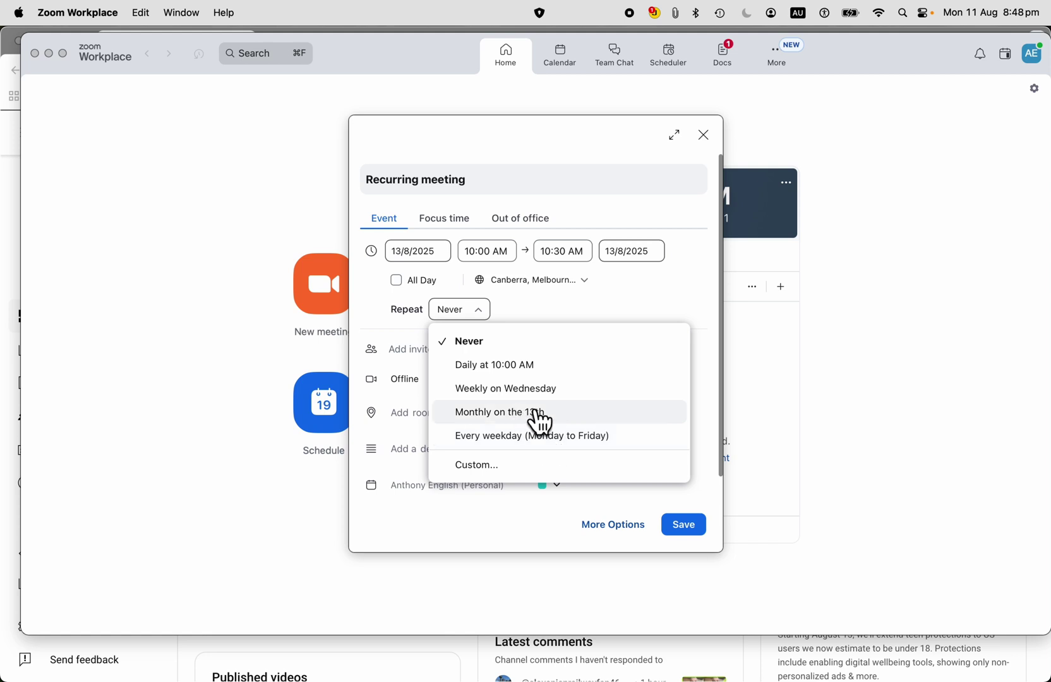
click(478, 467)
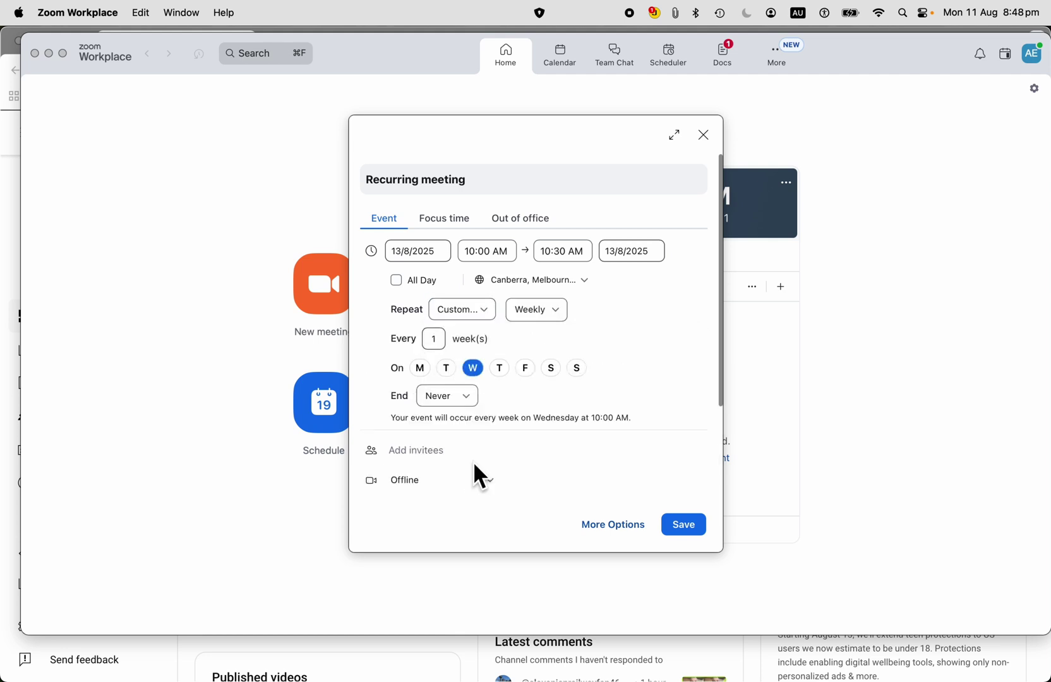
click(421, 369)
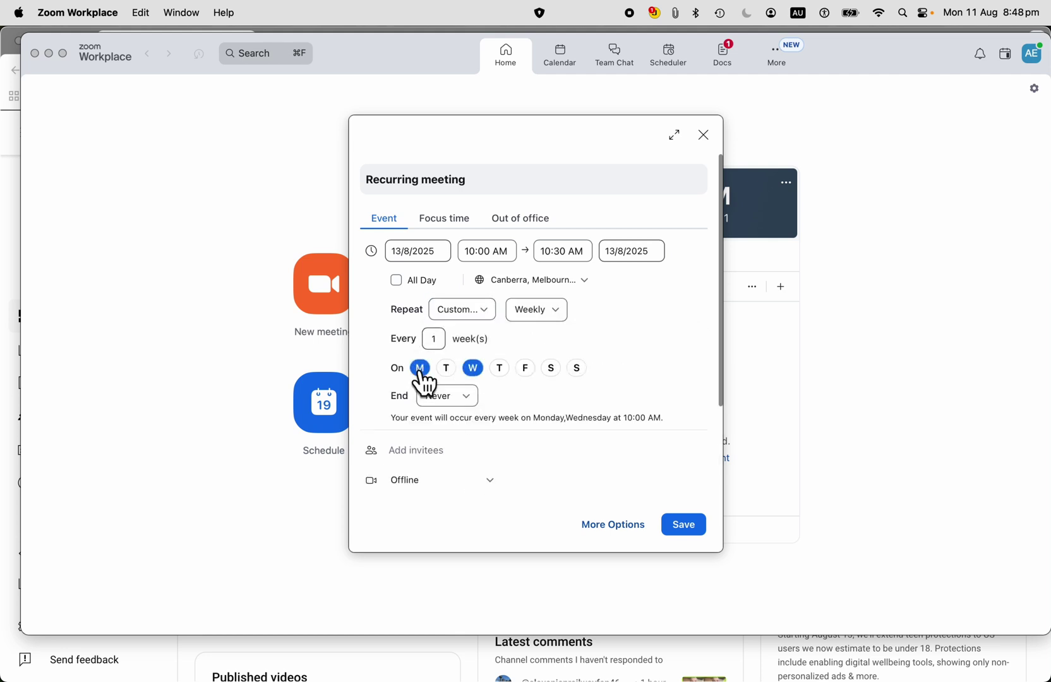
click(526, 368)
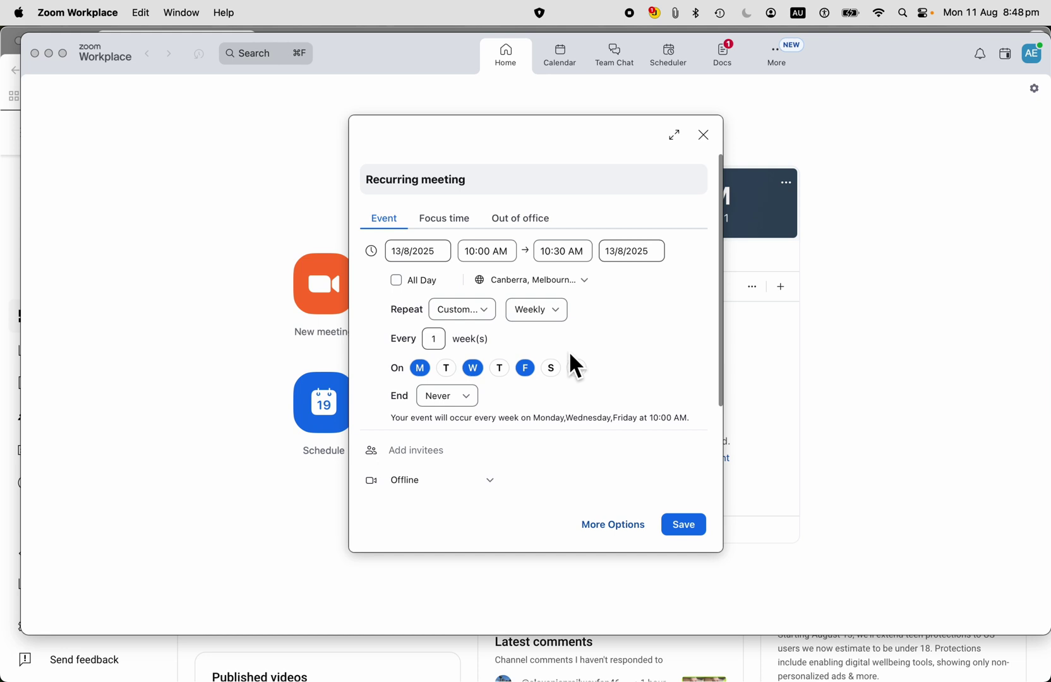
- Set the recurring series to end on the date 16/10/2025
click(471, 401)
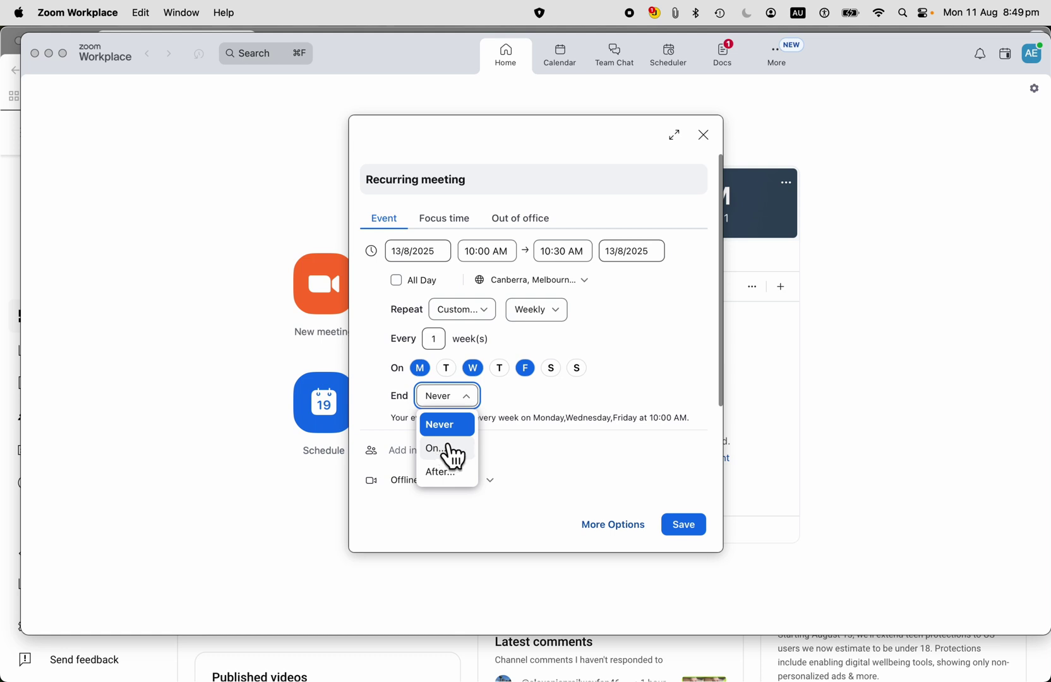
click(452, 426)
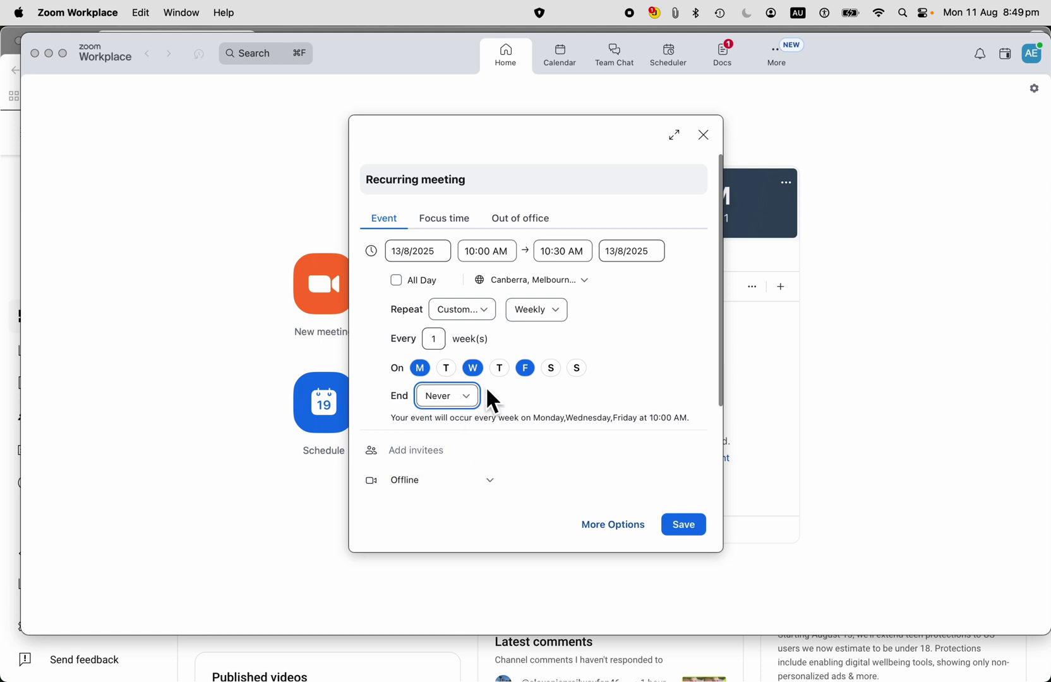
click(467, 396)
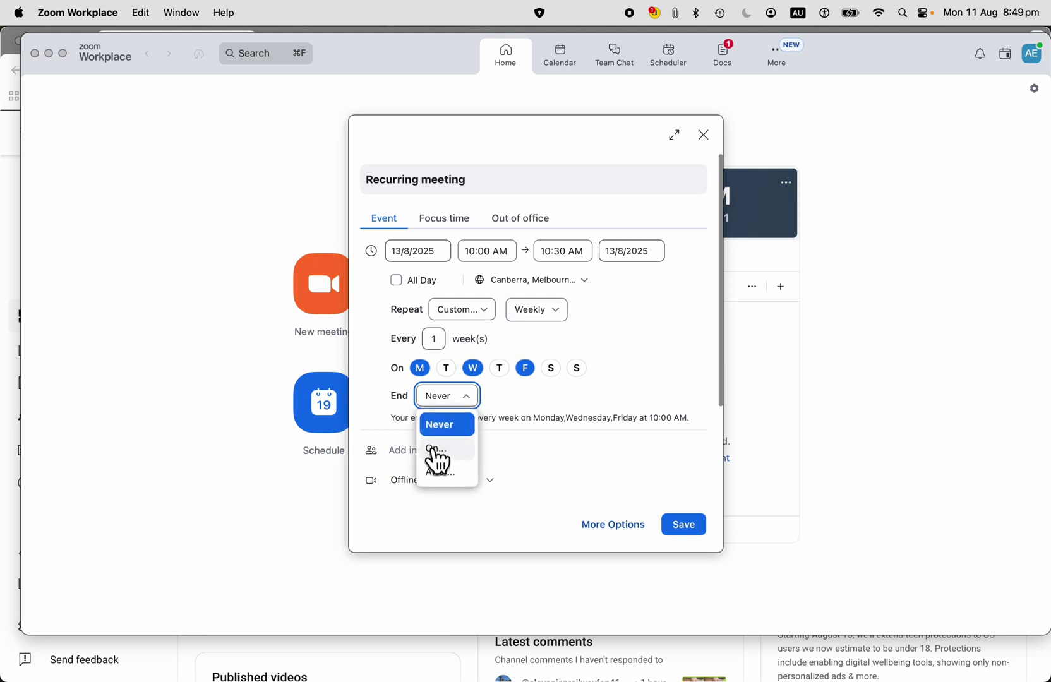
click(437, 451)
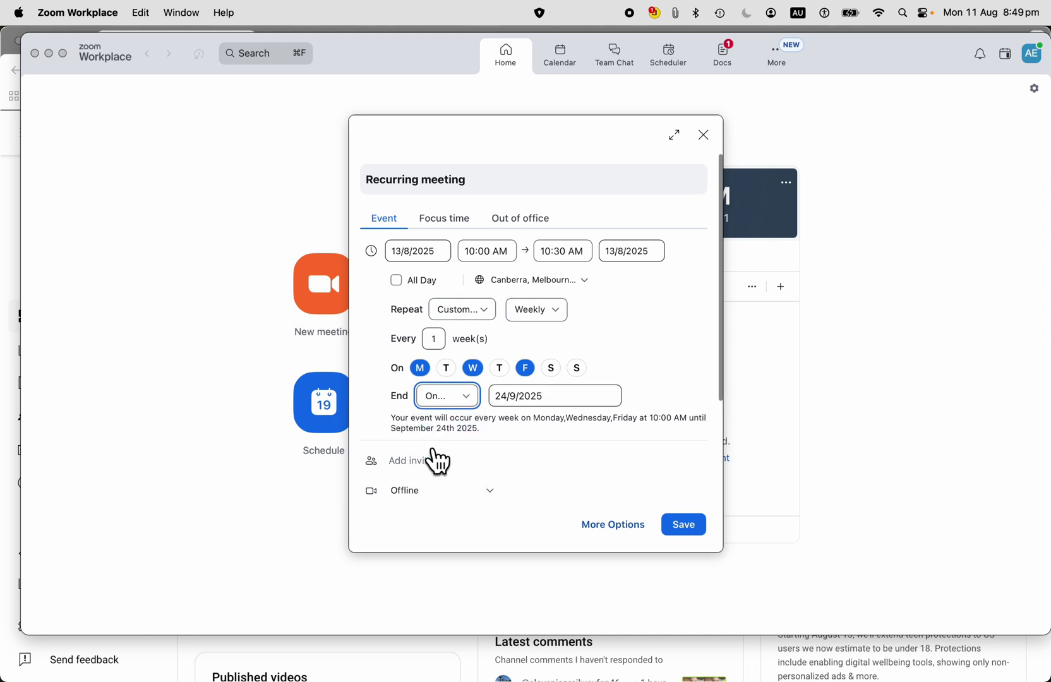
click(541, 400)
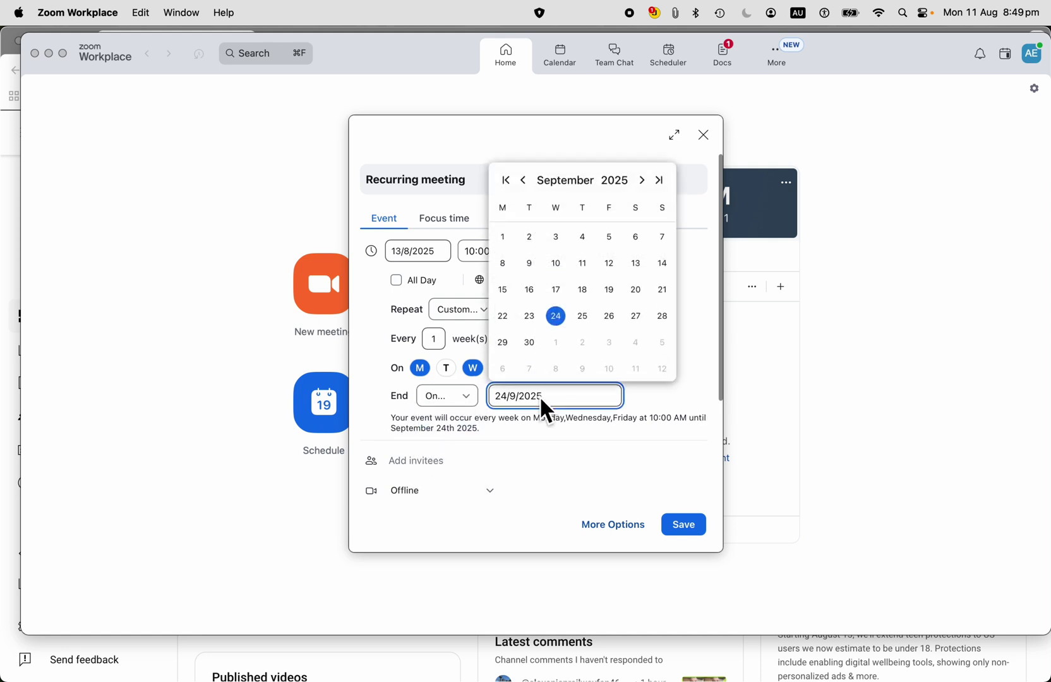
click(643, 181)
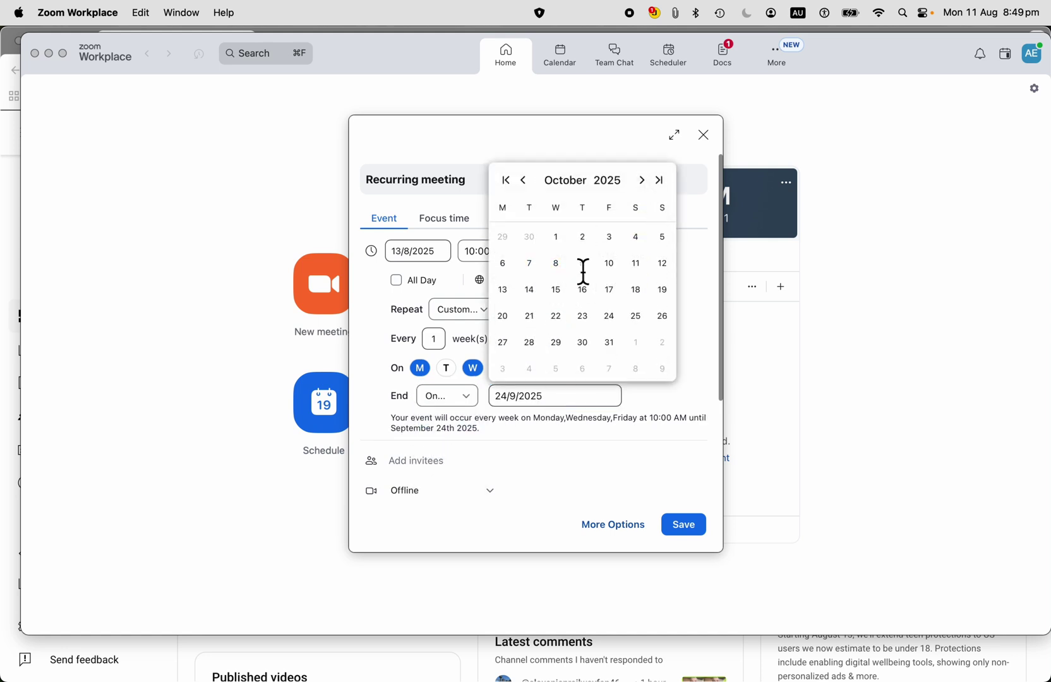
click(583, 290)
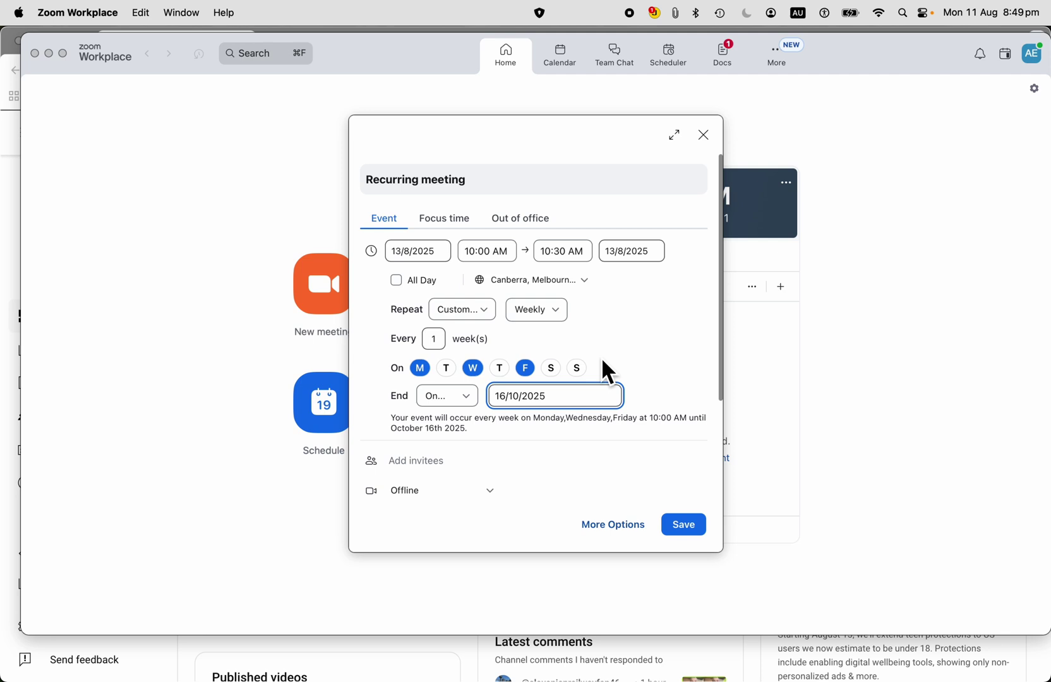
- Remove Wednesday from the repeat days and set the series to end after 26 occurrences
click(471, 369)
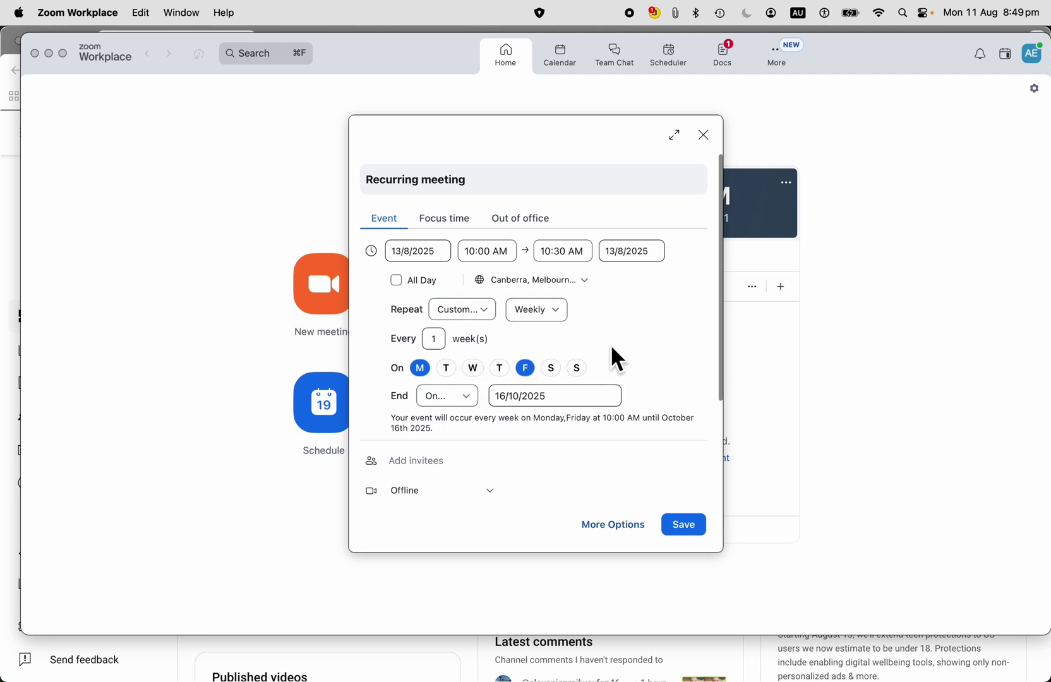
click(470, 402)
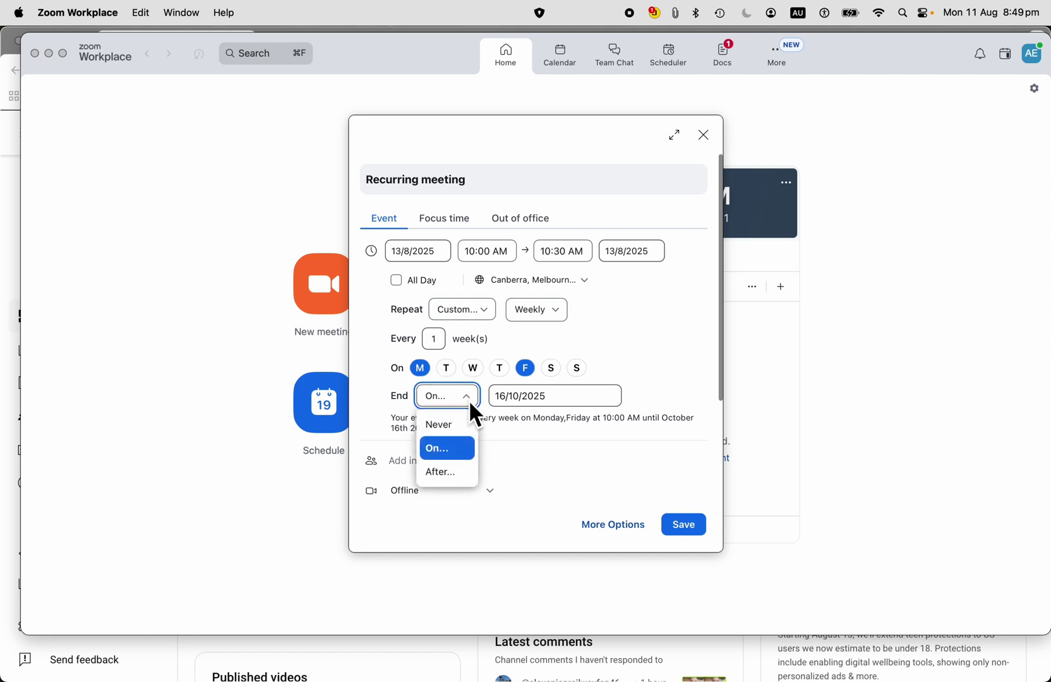
click(444, 474)
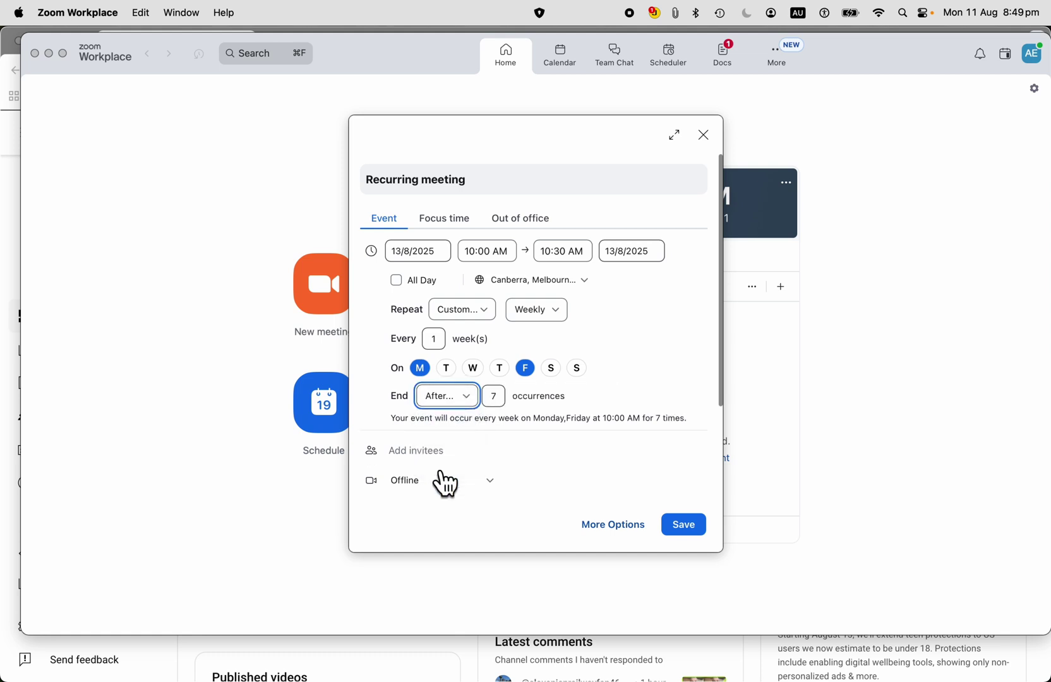
click(503, 403)
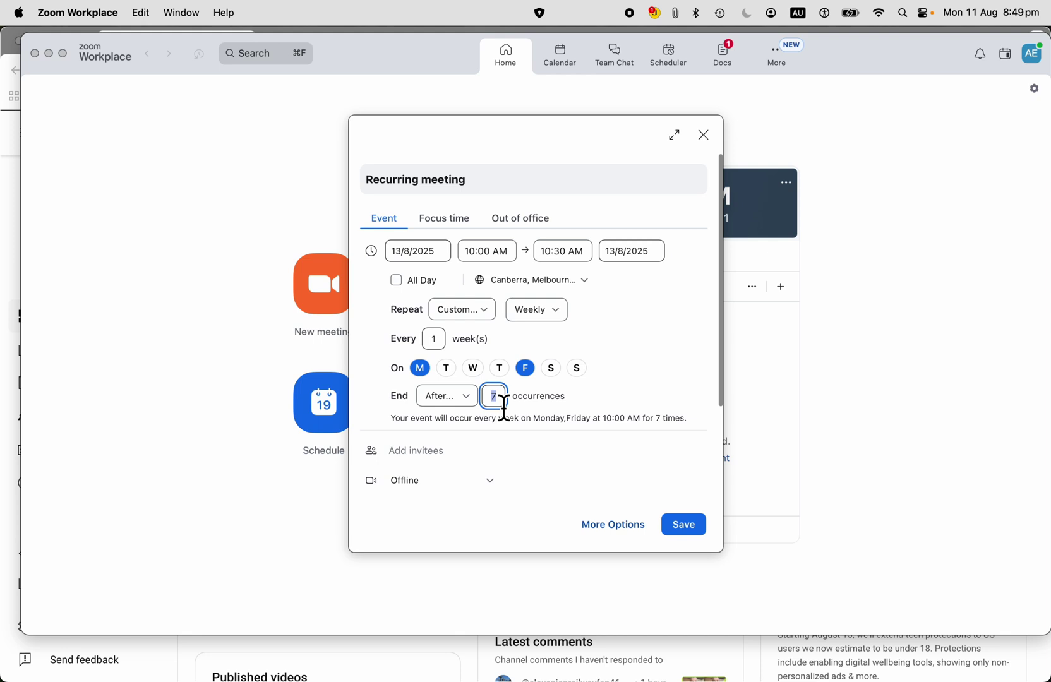
text(26)
- Change the custom repeat to daily with an interval of every 14 days, and save the event
click(564, 319)
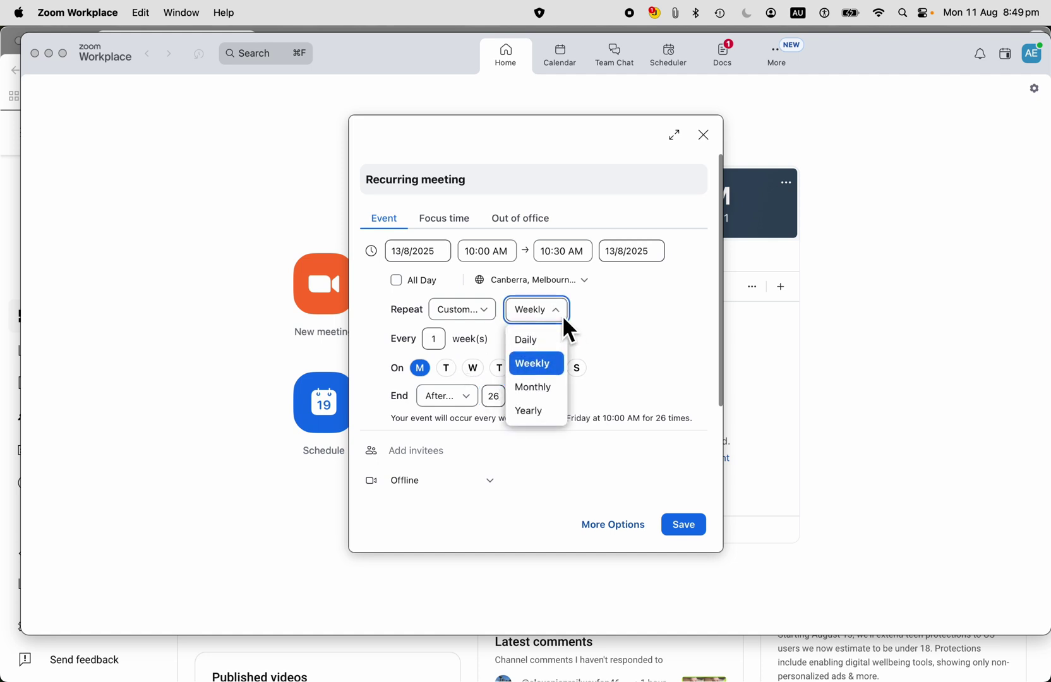
click(533, 340)
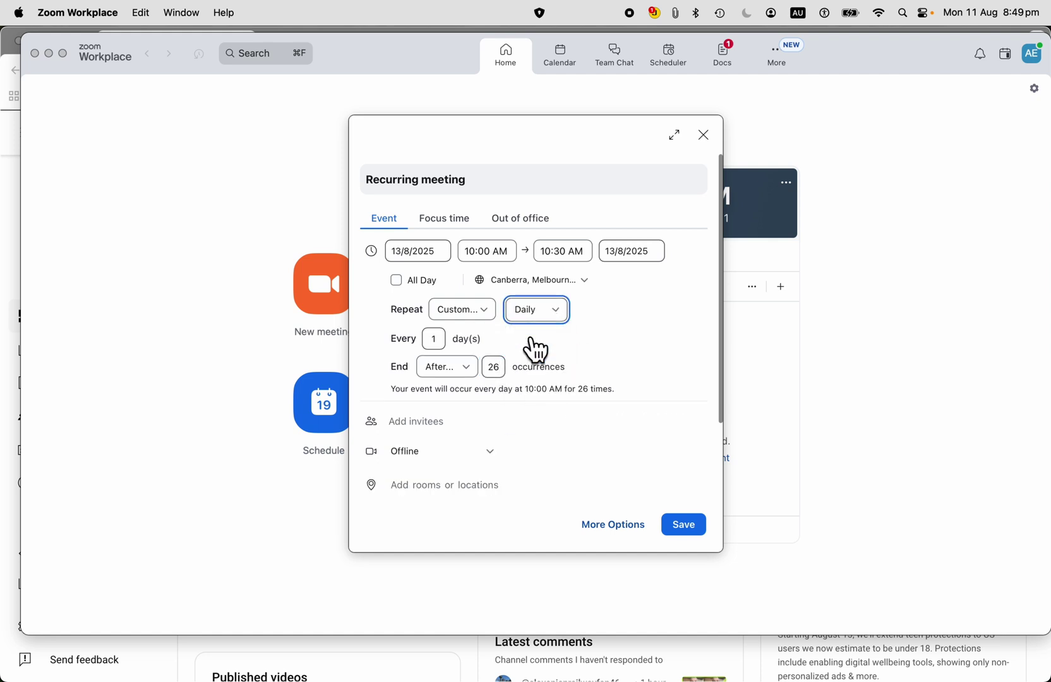
click(444, 341)
text(4)
key(Tab)
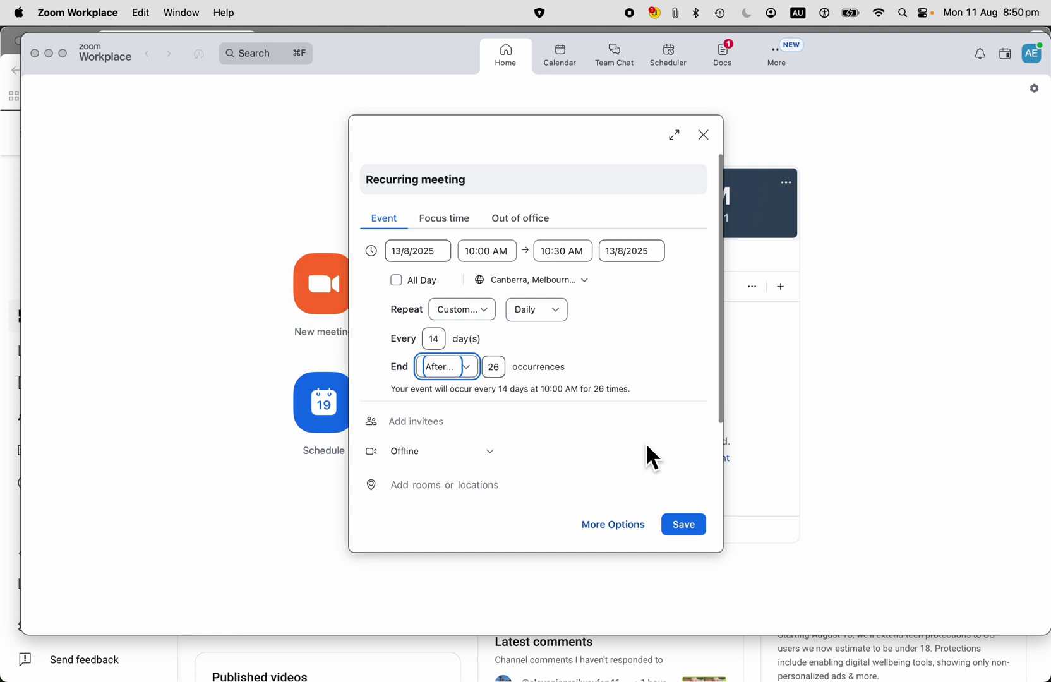
click(693, 530)
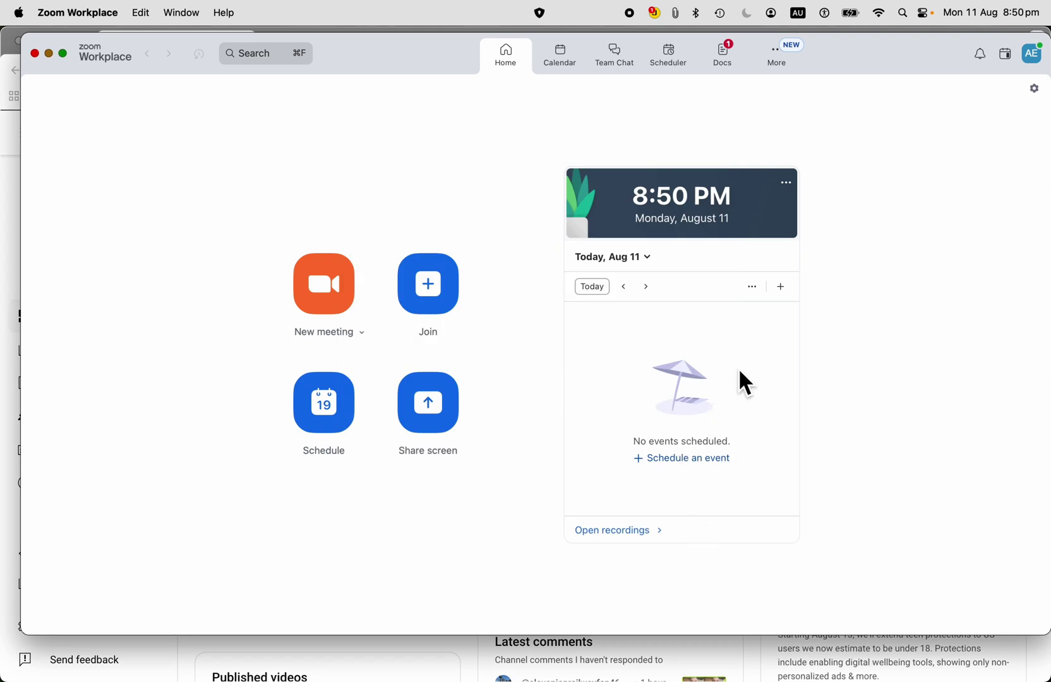
- Show the events for Wed, Aug 13 and open the available actions for "Recurring meeting"
click(647, 287)
click(647, 287)
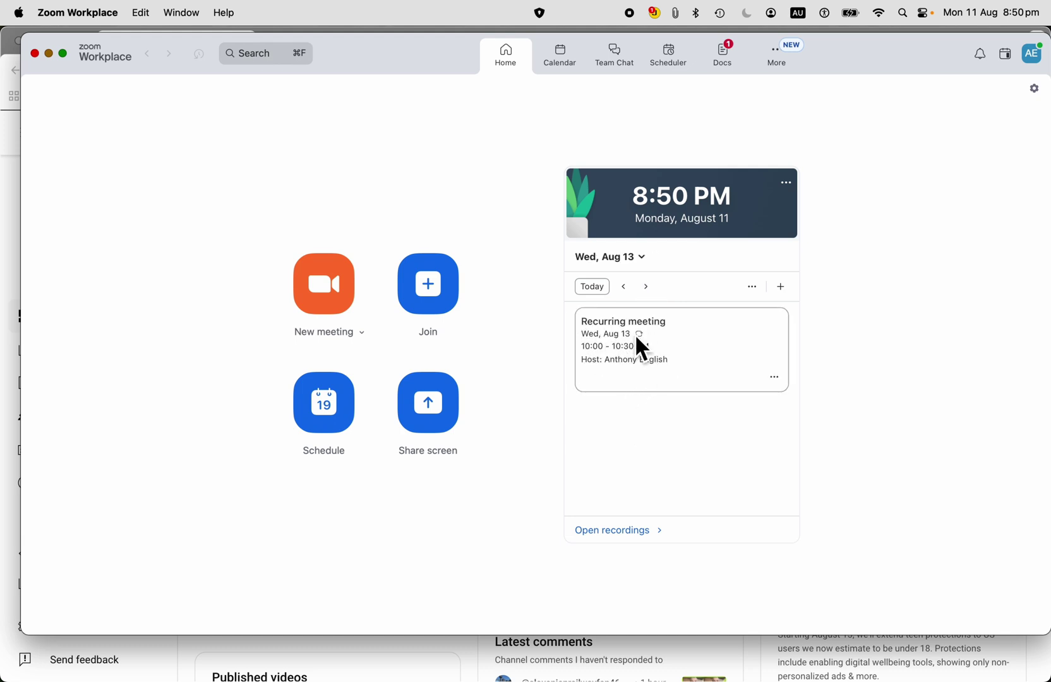
click(774, 378)
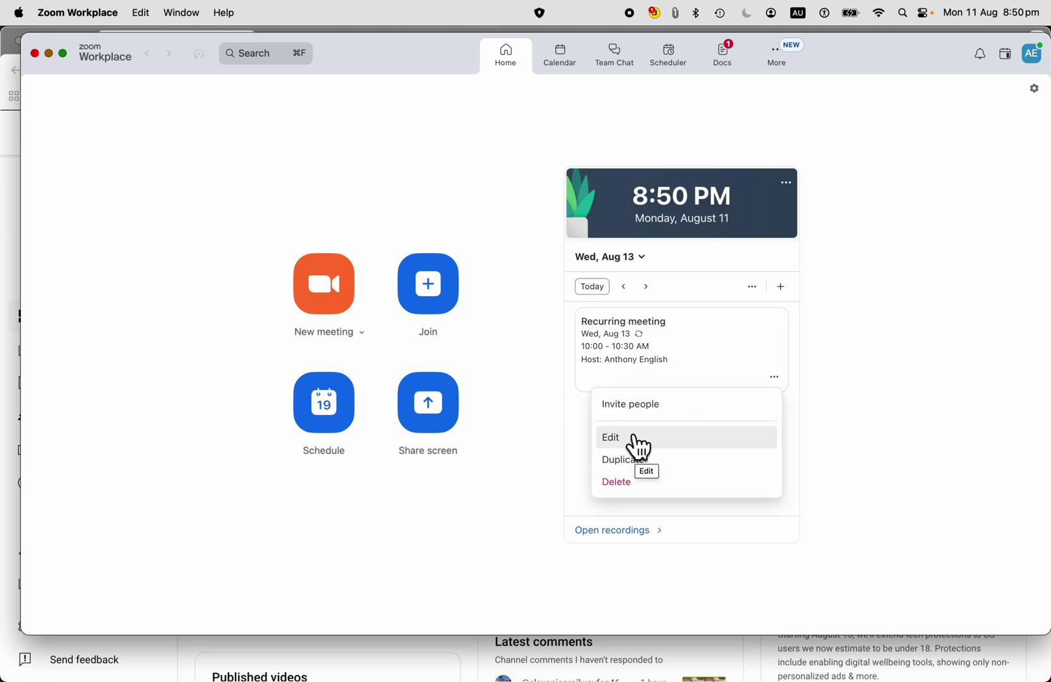